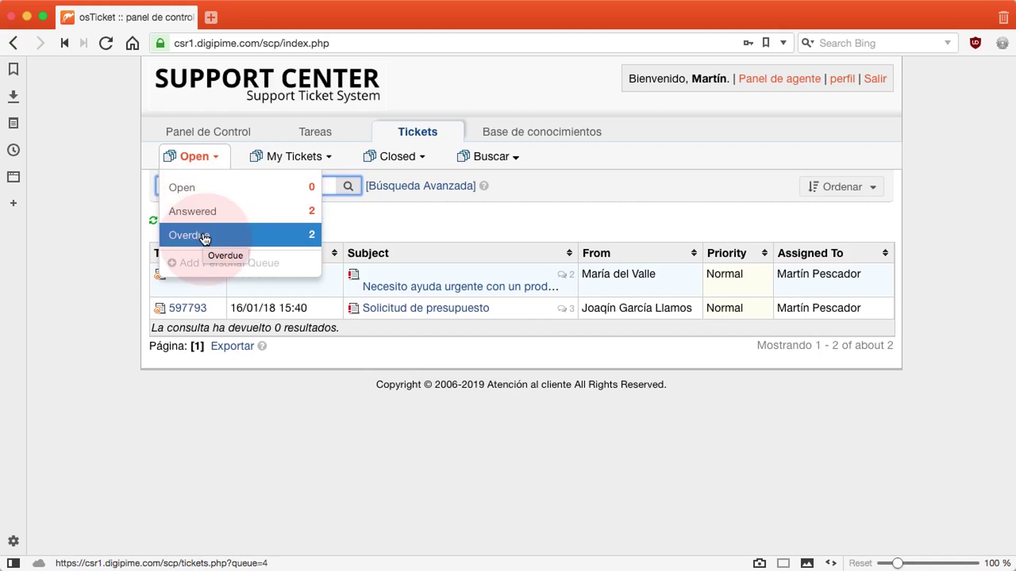
Start adding a personal queue under the Open ticket queue, keeping Open as its parent.
{"action": "mouse_move", "coordinate": [290, 164]}
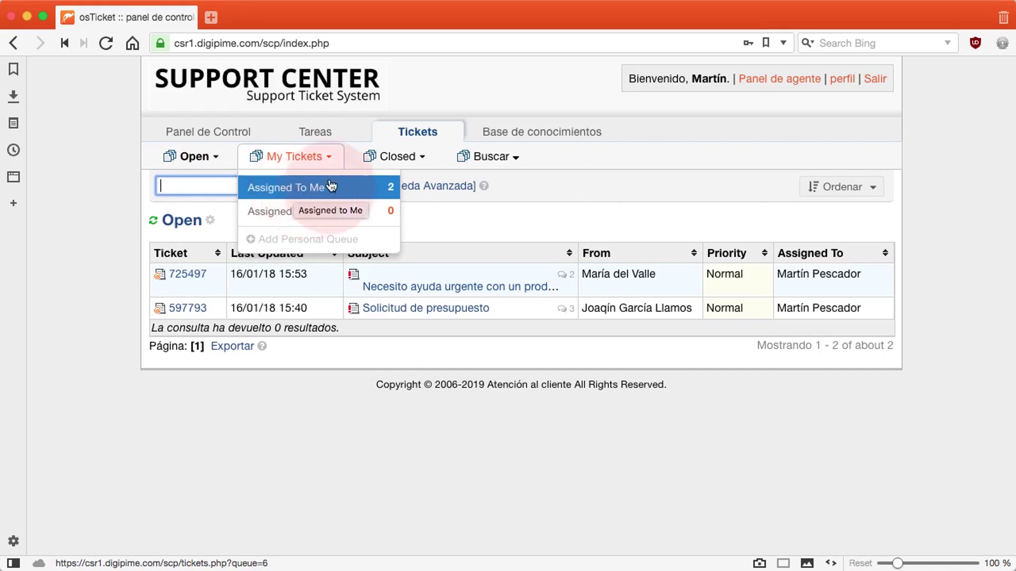
{"action": "mouse_move", "coordinate": [370, 159]}
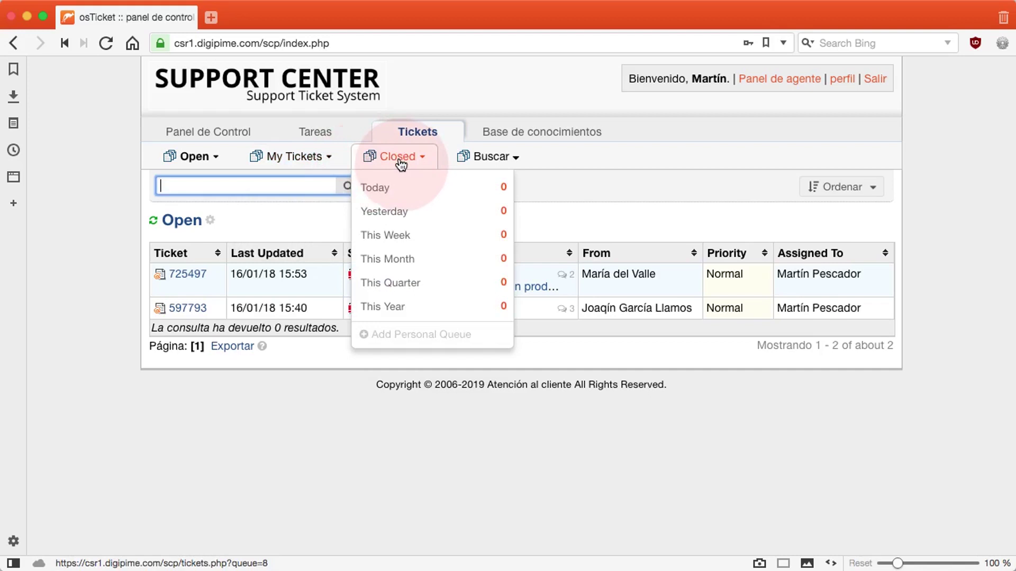
{"action": "mouse_move", "coordinate": [483, 160]}
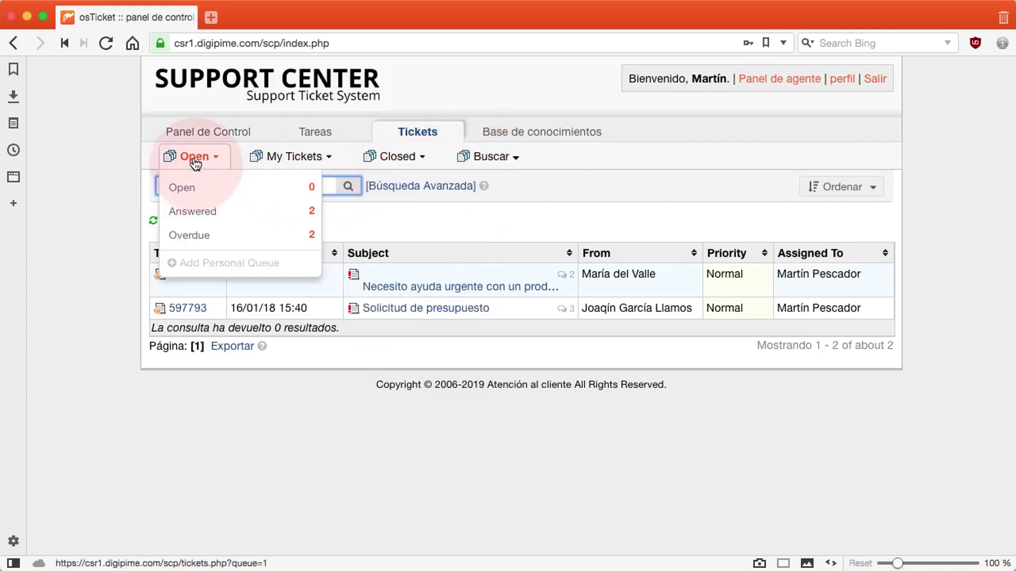
{"action": "left_click", "coordinate": [211, 264]}
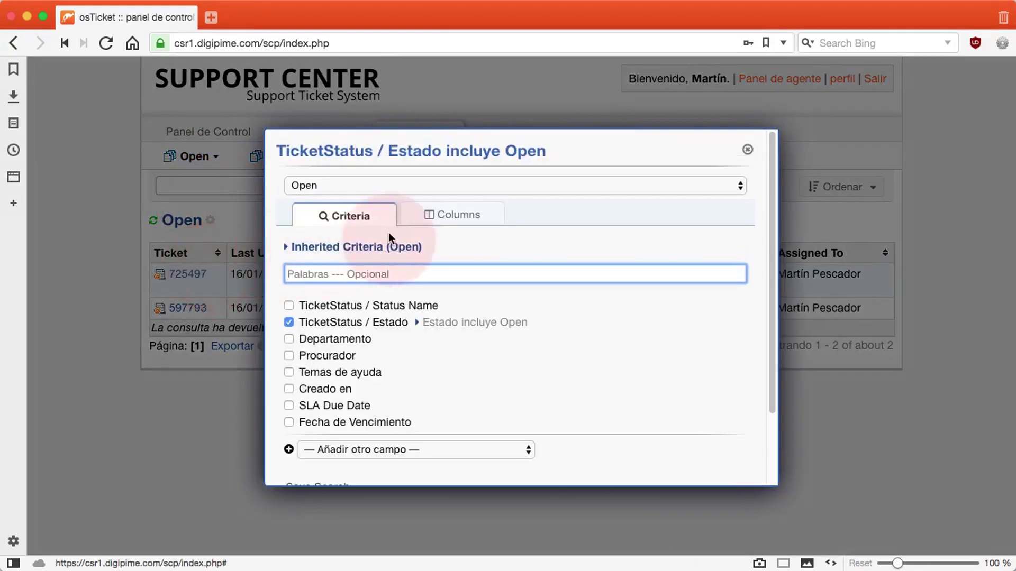
{"action": "left_click", "coordinate": [453, 185]}
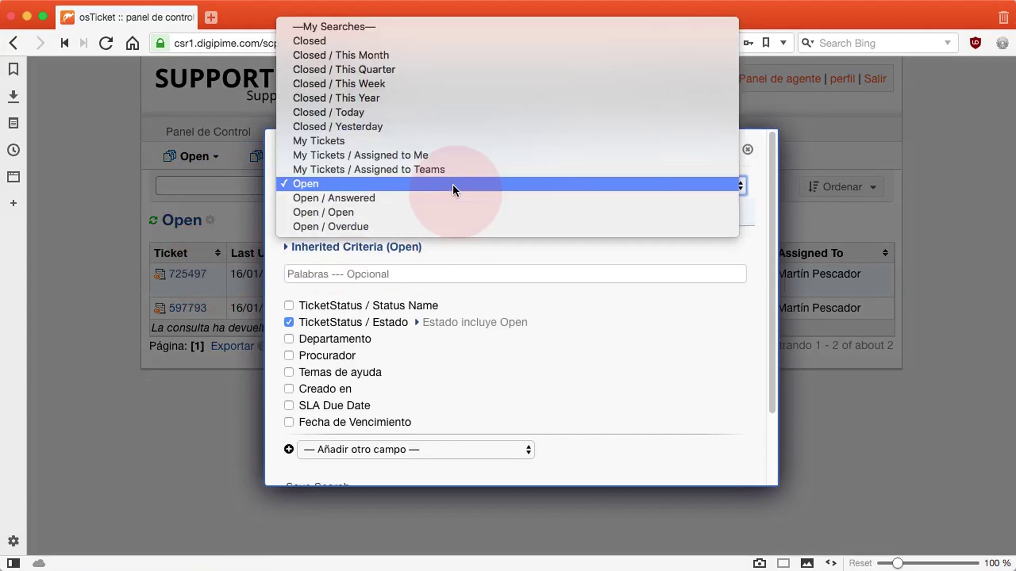
{"action": "left_click", "coordinate": [452, 185]}
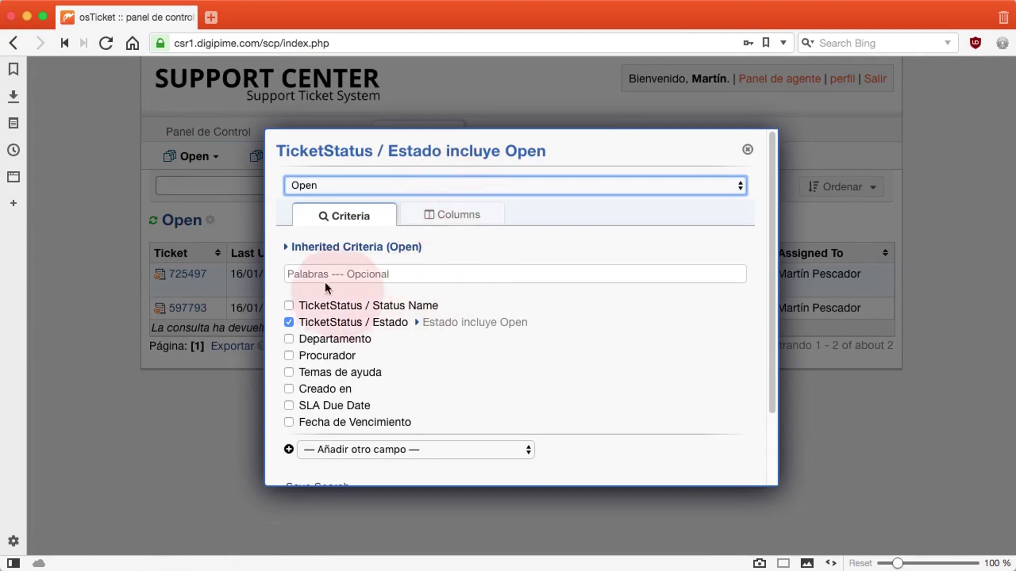
Expand the inherited criteria and add a criterion limiting the queue's Departamento to Ventas.
{"action": "left_click", "coordinate": [287, 248]}
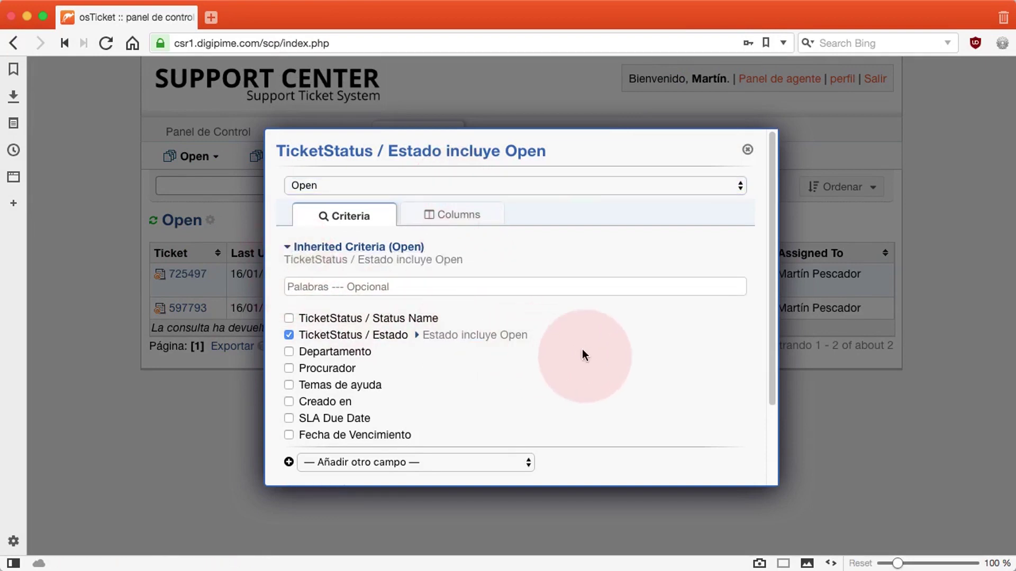
{"action": "scroll", "coordinate": [581, 348], "scroll_direction": "down", "scroll_amount": 2}
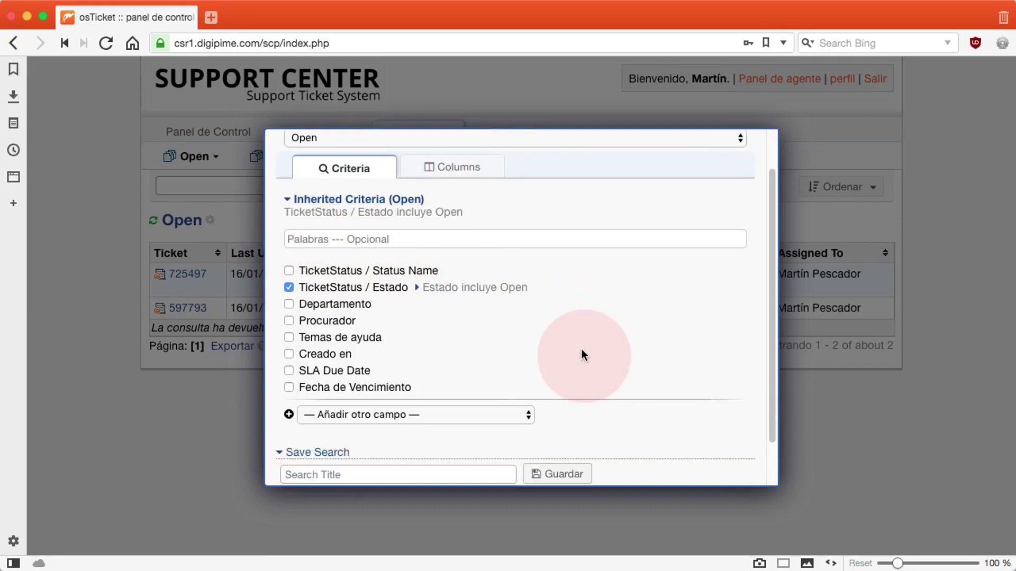
{"action": "scroll", "coordinate": [581, 348], "scroll_direction": "down", "scroll_amount": 2}
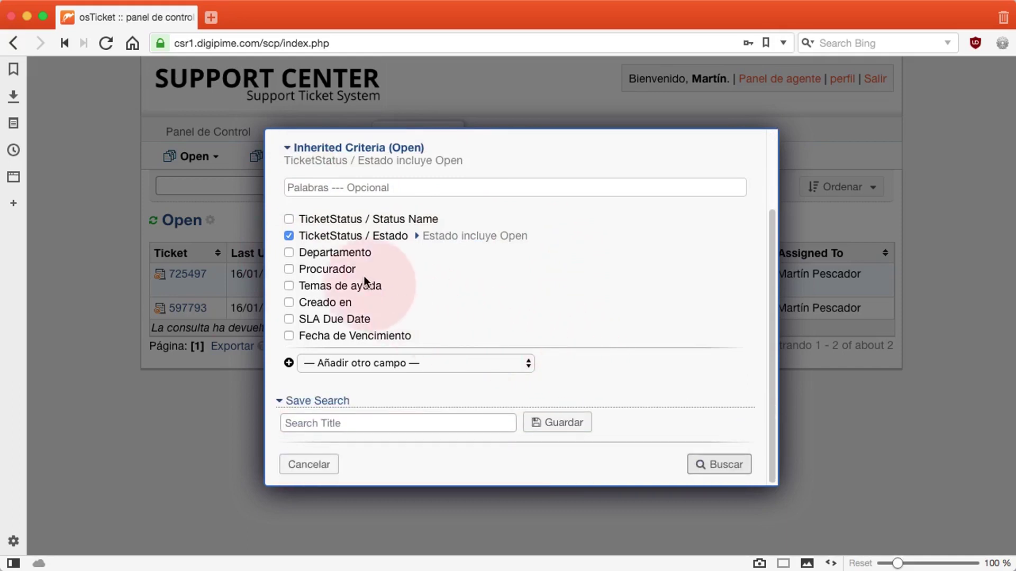
{"action": "left_click", "coordinate": [288, 253]}
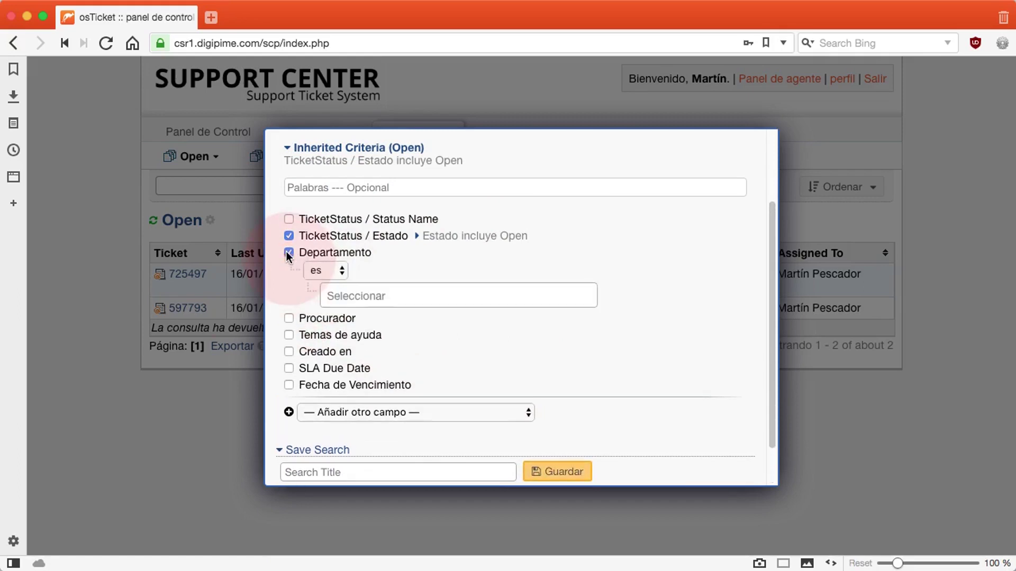
{"action": "left_click", "coordinate": [355, 296]}
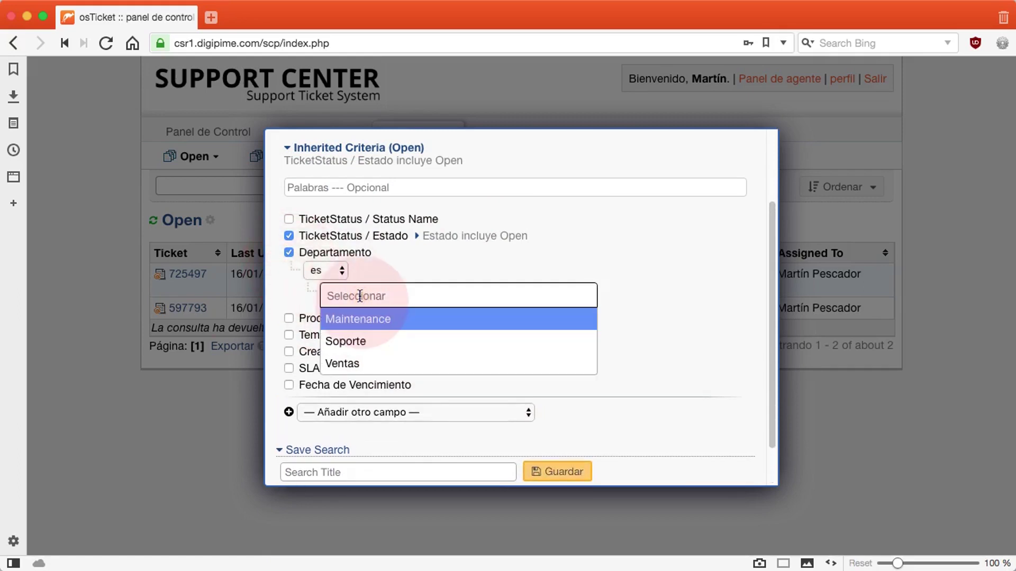
{"action": "left_click", "coordinate": [358, 363]}
{"action": "scroll", "coordinate": [581, 370], "scroll_direction": "down", "scroll_amount": 3}
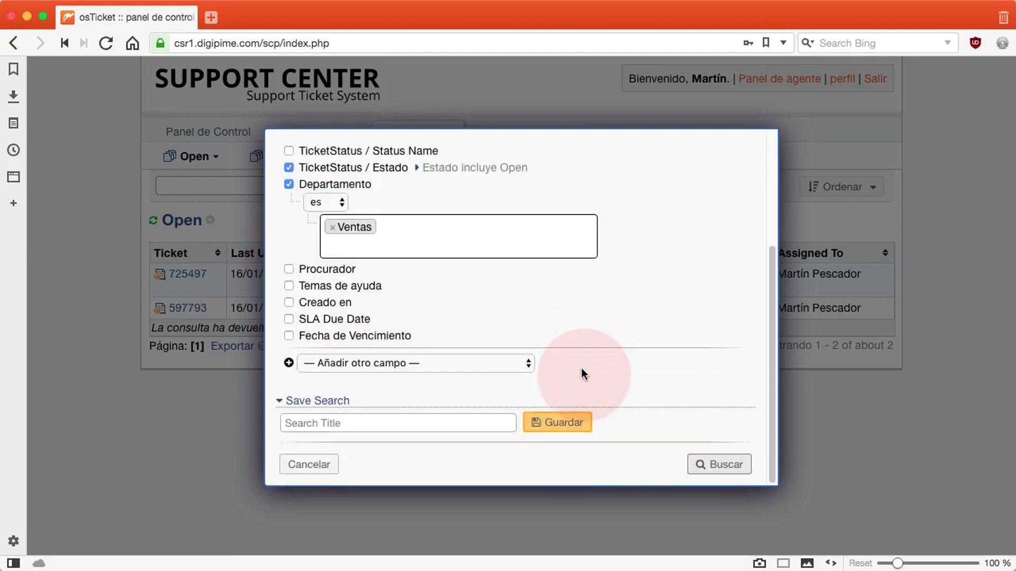
Review which additional fields can be used as criteria for the new queue.
{"action": "left_click", "coordinate": [390, 424]}
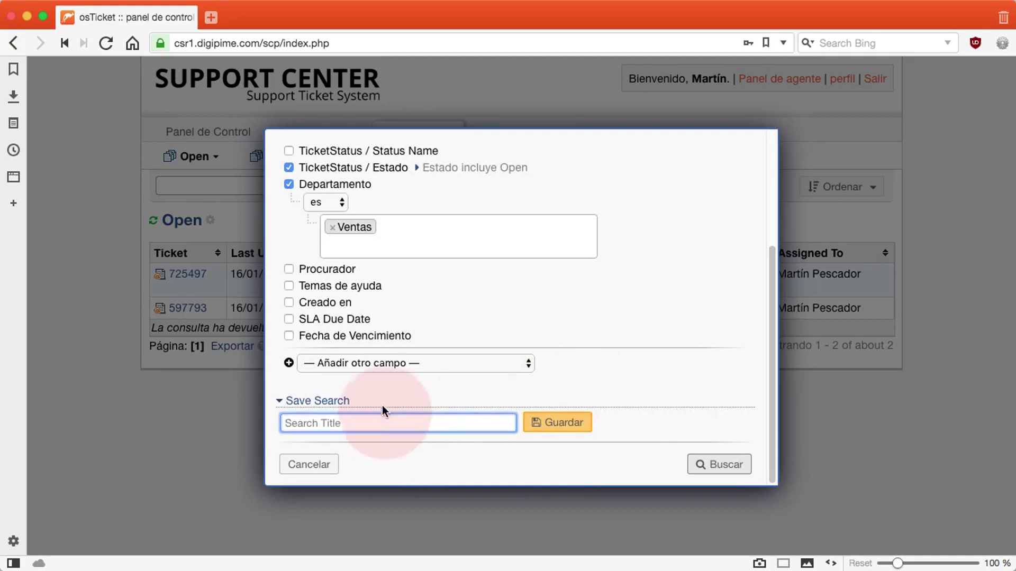
{"action": "left_click", "coordinate": [377, 363]}
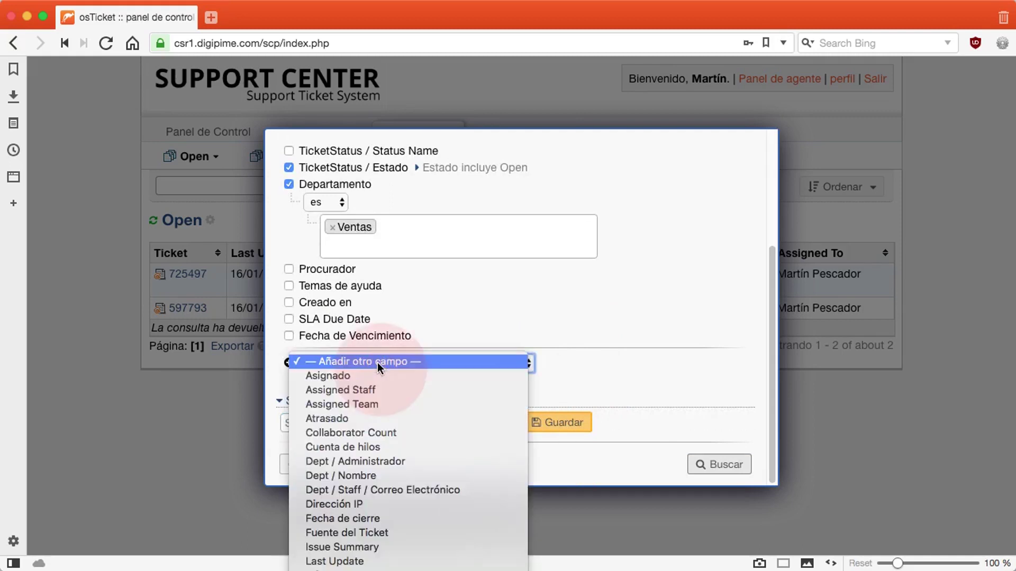
{"action": "scroll", "coordinate": [435, 418], "scroll_direction": "down", "scroll_amount": 2}
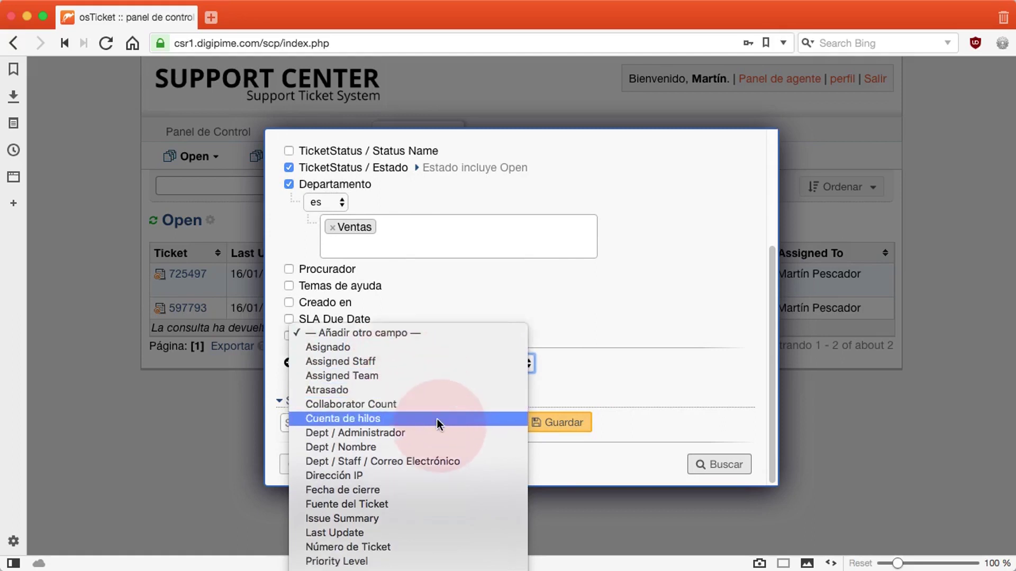
{"action": "scroll", "coordinate": [436, 418], "scroll_direction": "down", "scroll_amount": 5}
{"action": "scroll", "coordinate": [438, 418], "scroll_direction": "down", "scroll_amount": 3}
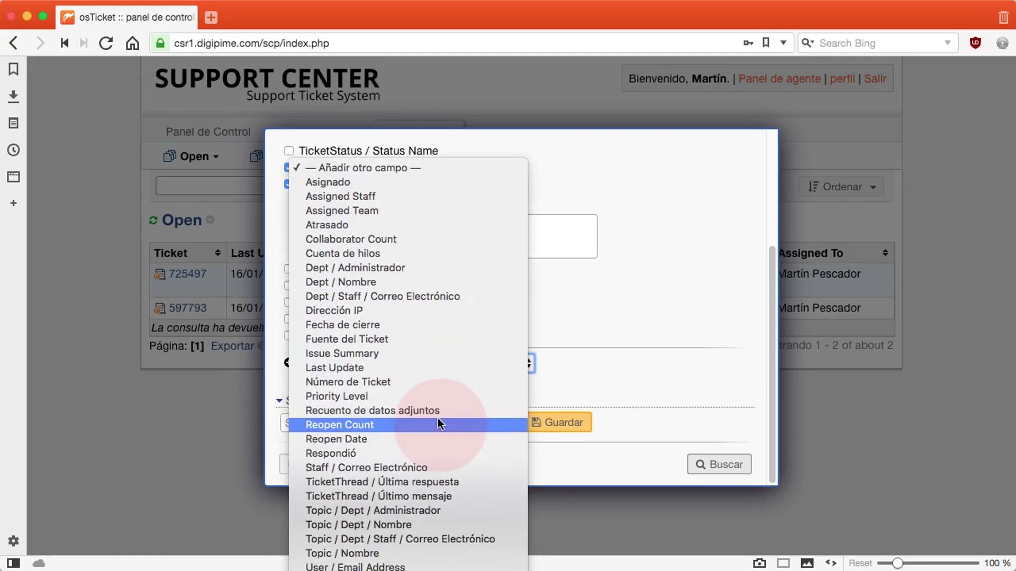
{"action": "left_click", "coordinate": [597, 358]}
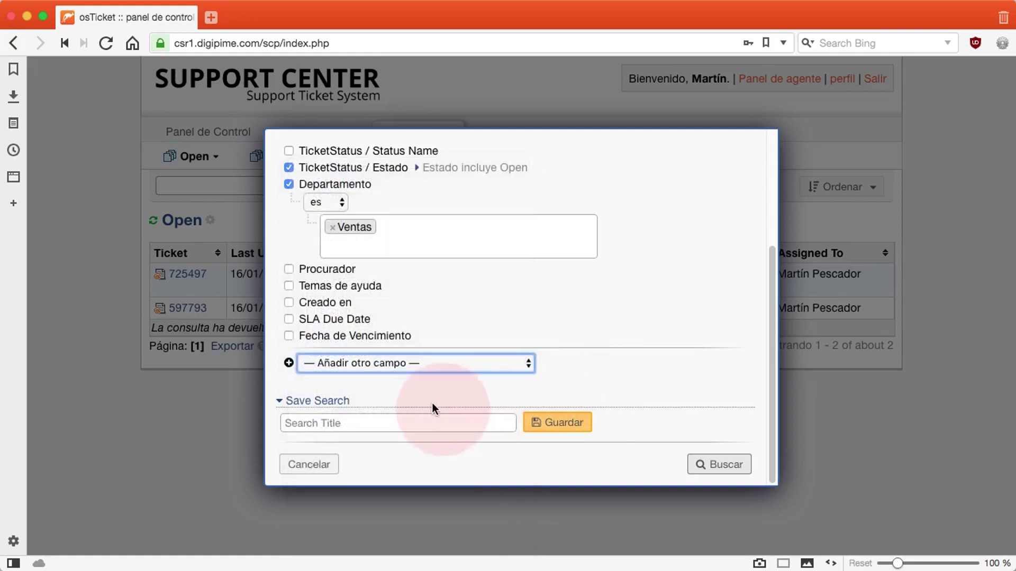
Save the search with the title "Tickets de ventas".
{"action": "left_click", "coordinate": [341, 422]}
{"action": "type", "text": "Tickets de ventas"}
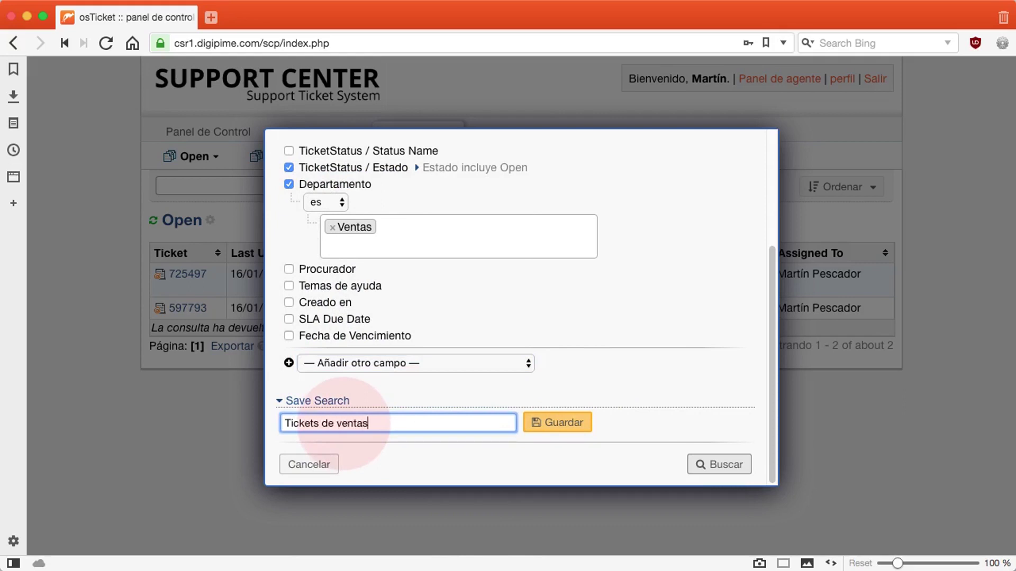
{"action": "left_click", "coordinate": [545, 425]}
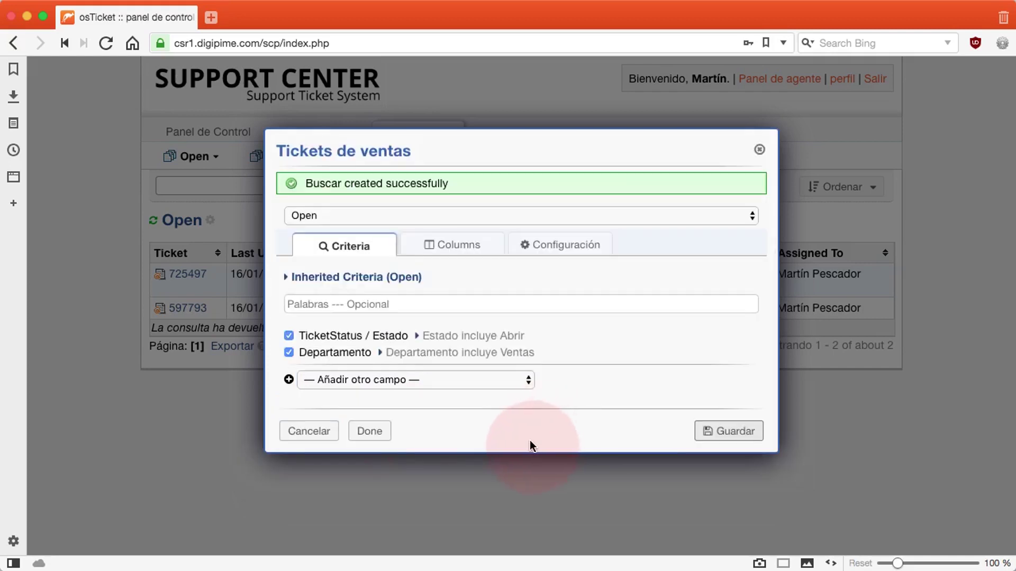
Stop inheriting columns from the parent queue, add the Department column and save the queue.
{"action": "left_click", "coordinate": [459, 245]}
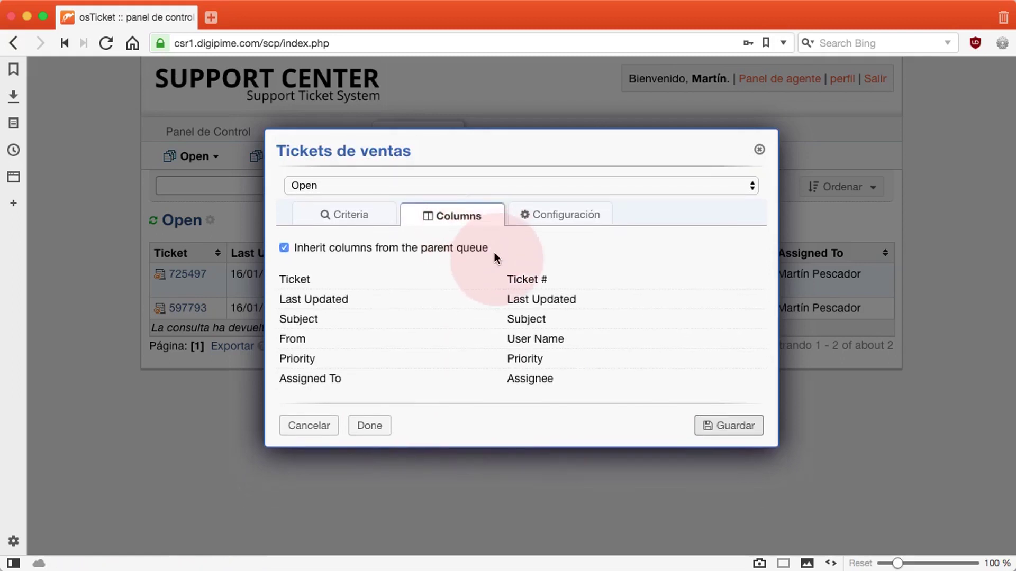
{"action": "left_click", "coordinate": [284, 248]}
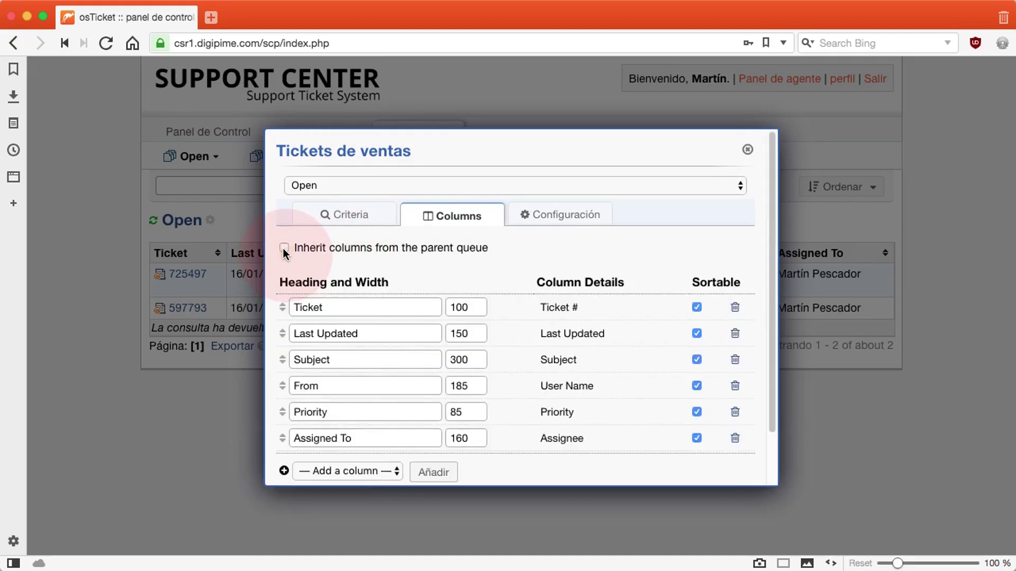
{"action": "scroll", "coordinate": [528, 360], "scroll_direction": "down", "scroll_amount": 1}
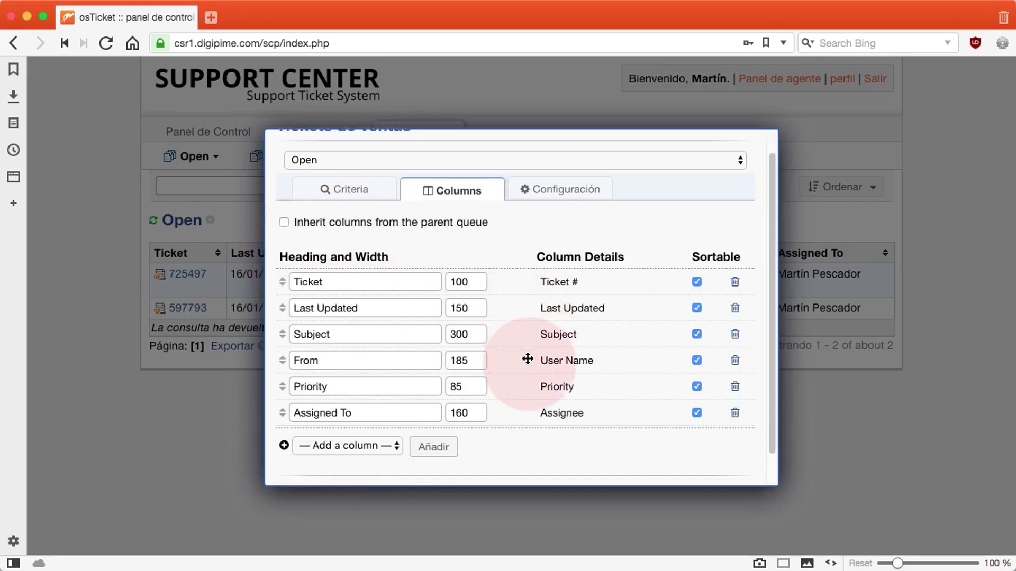
{"action": "left_click", "coordinate": [385, 439]}
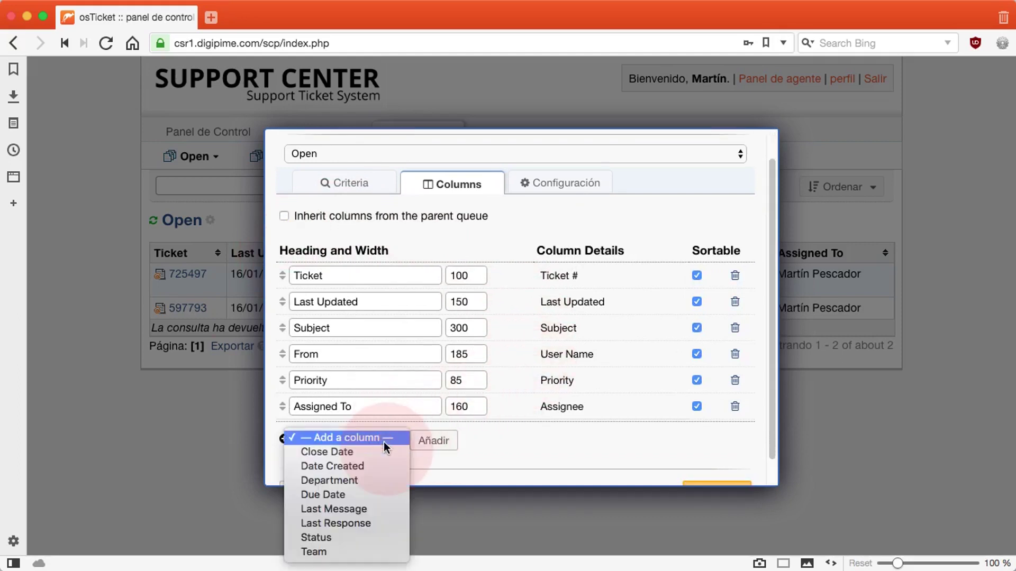
{"action": "left_click", "coordinate": [362, 481]}
{"action": "left_click", "coordinate": [435, 443]}
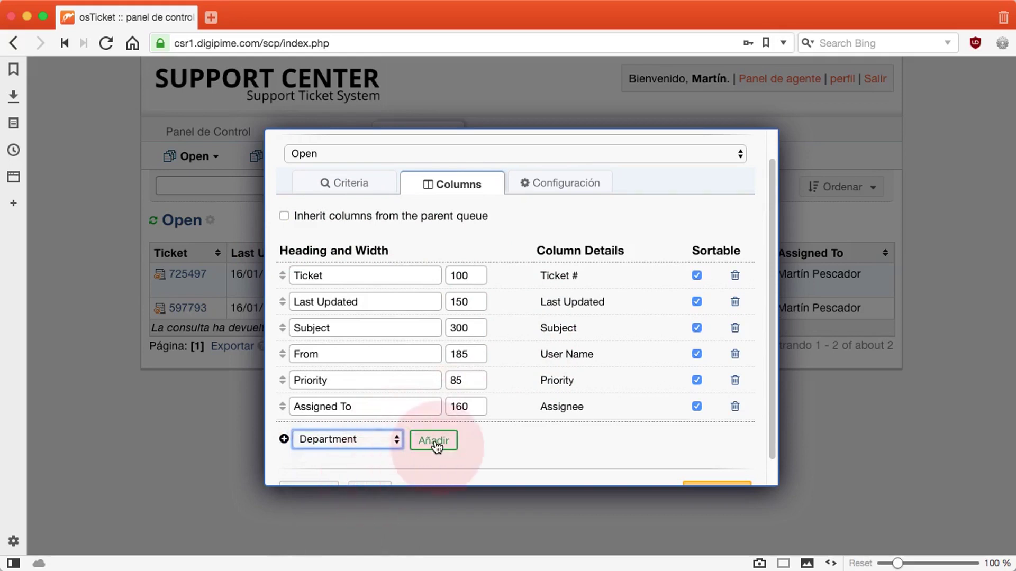
{"action": "scroll", "coordinate": [529, 449], "scroll_direction": "down", "scroll_amount": 2}
{"action": "left_click", "coordinate": [706, 467]}
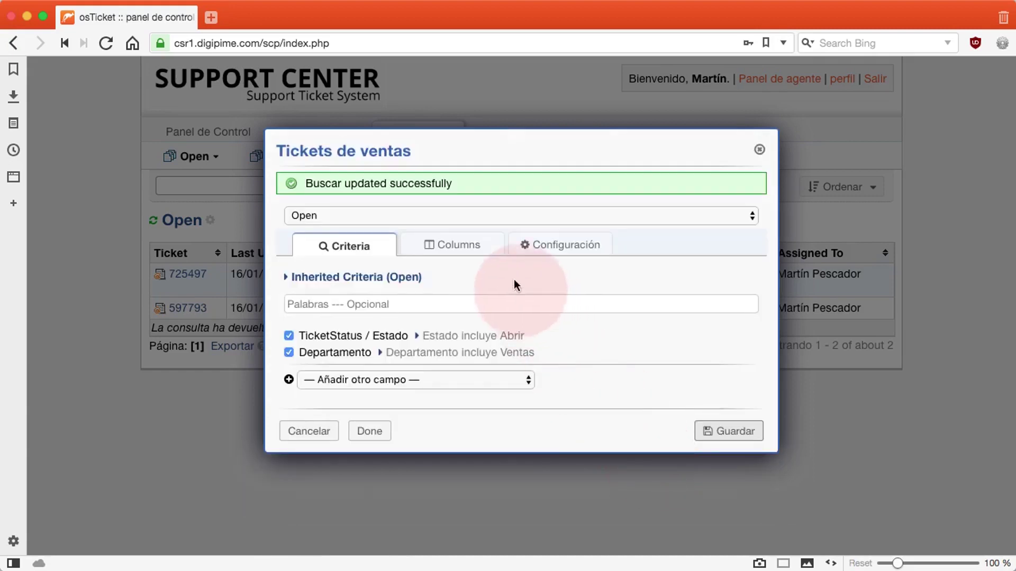
Check the queue's column list and configuration settings, save the queue again and close its dialog.
{"action": "left_click", "coordinate": [476, 245]}
{"action": "scroll", "coordinate": [519, 310], "scroll_direction": "down", "scroll_amount": 4}
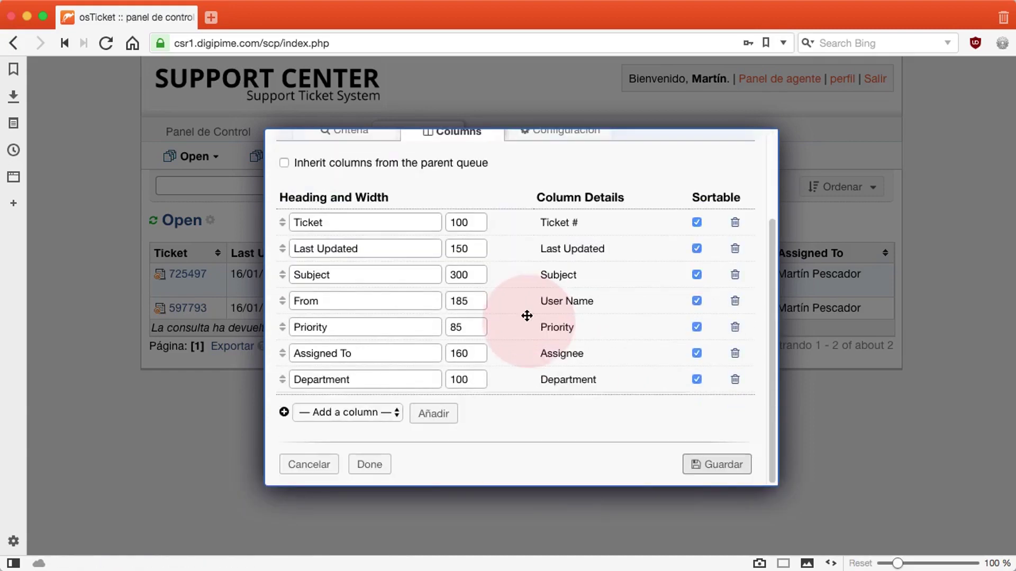
{"action": "scroll", "coordinate": [527, 316], "scroll_direction": "up", "scroll_amount": 4}
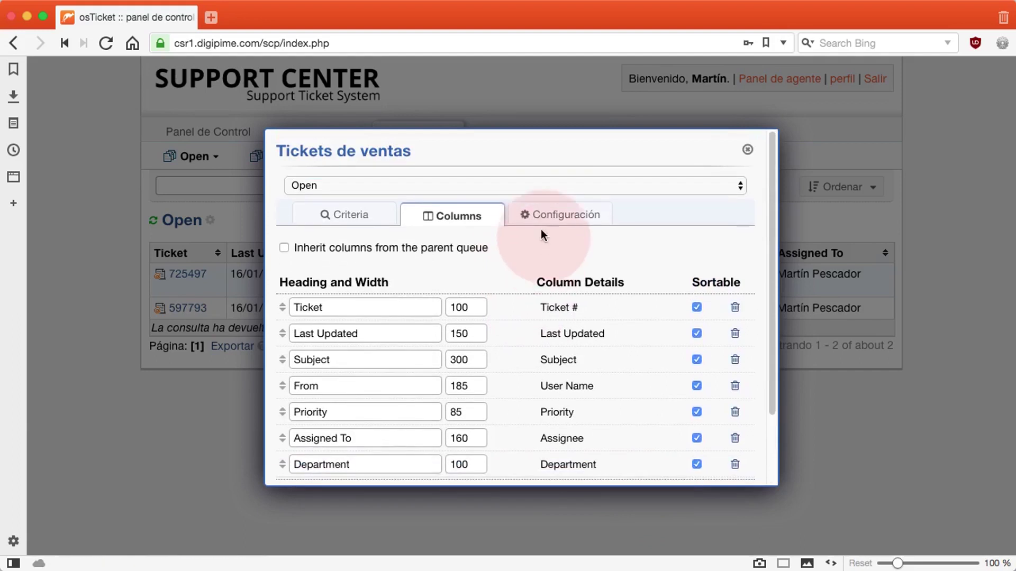
{"action": "left_click", "coordinate": [547, 219]}
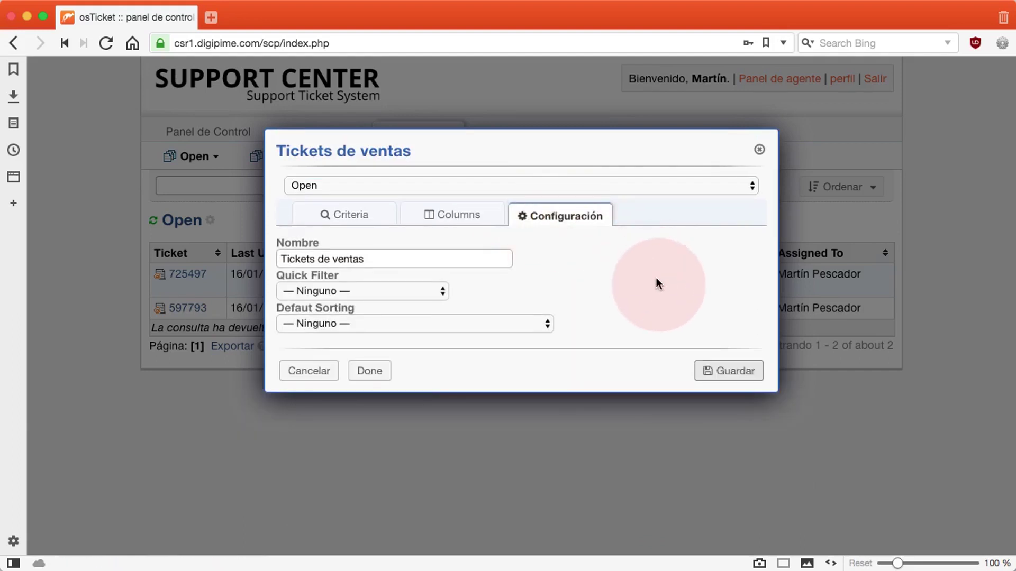
{"action": "left_click", "coordinate": [721, 371]}
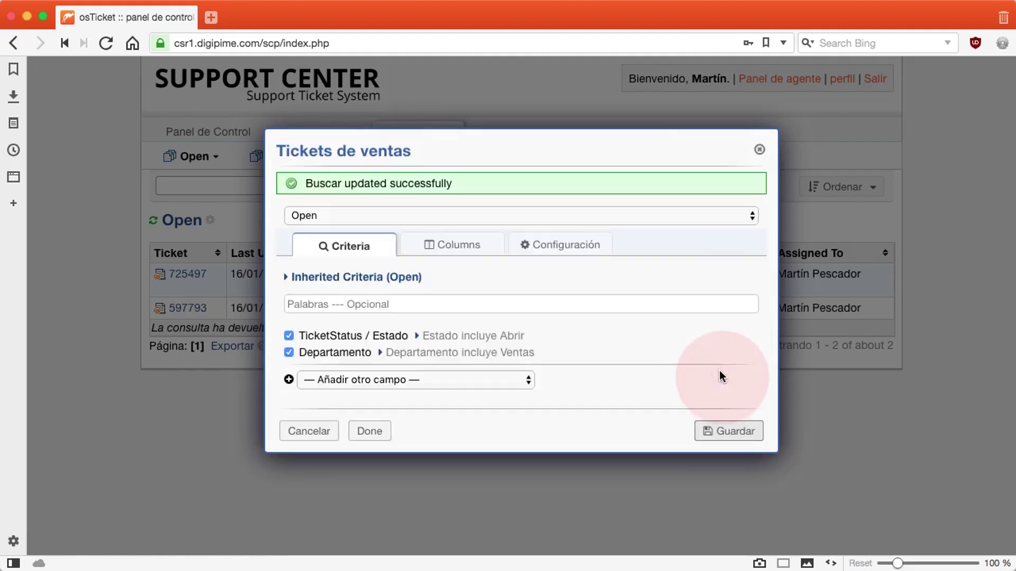
{"action": "left_click", "coordinate": [758, 151]}
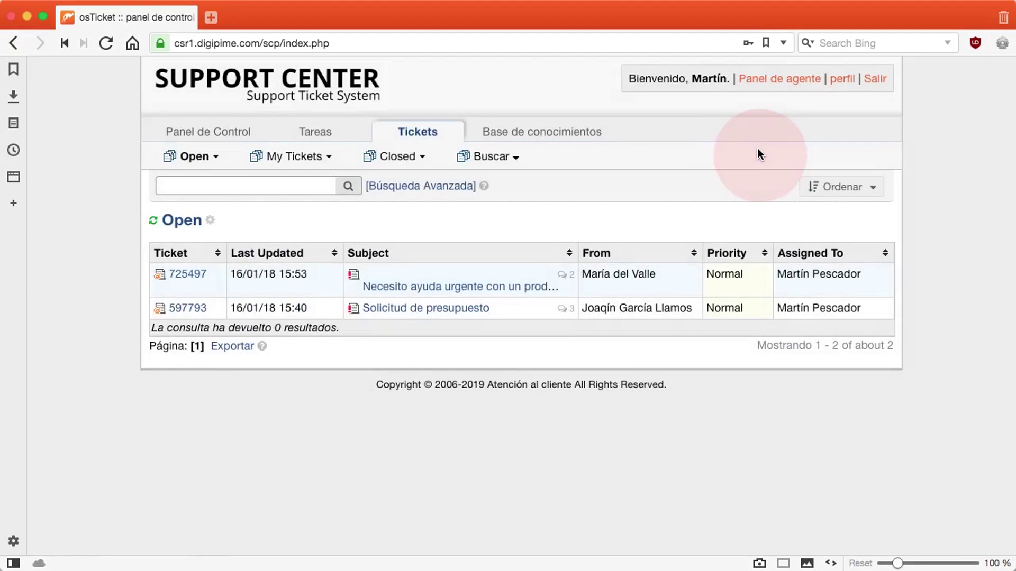
Reload the open tickets, open the Tickets de ventas queue and check its Department column.
{"action": "mouse_move", "coordinate": [190, 157]}
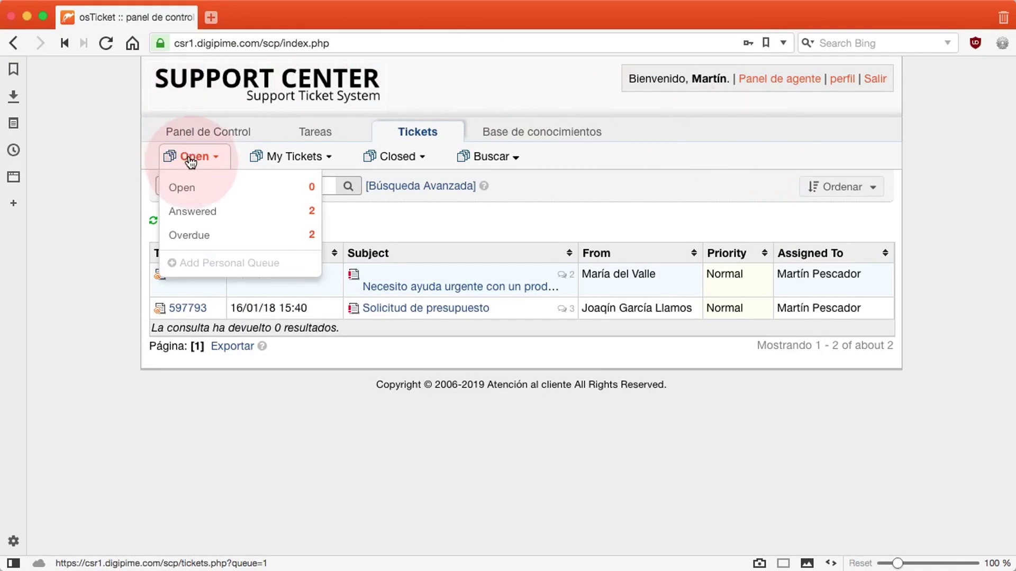
{"action": "left_click", "coordinate": [189, 158]}
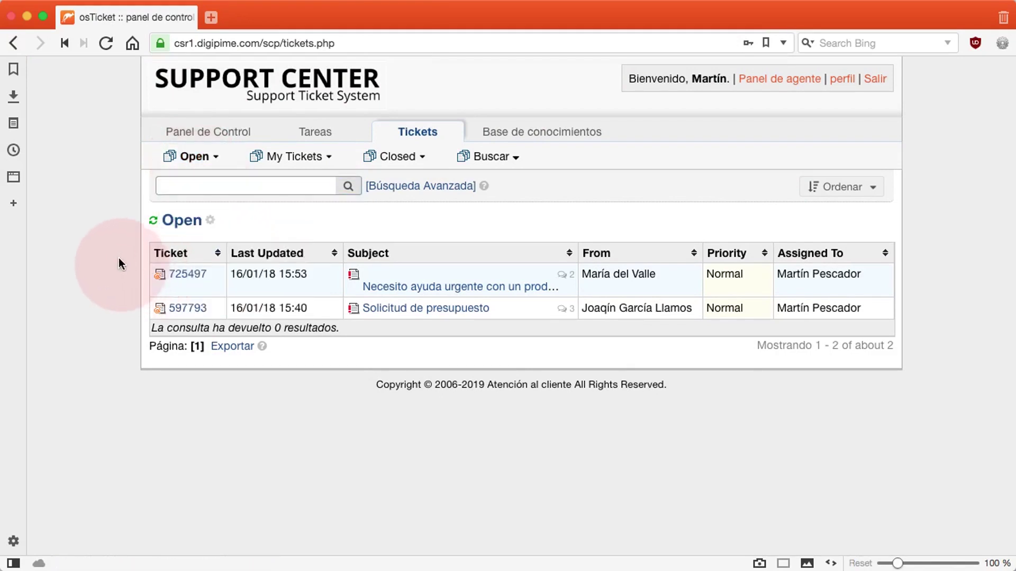
{"action": "mouse_move", "coordinate": [161, 151]}
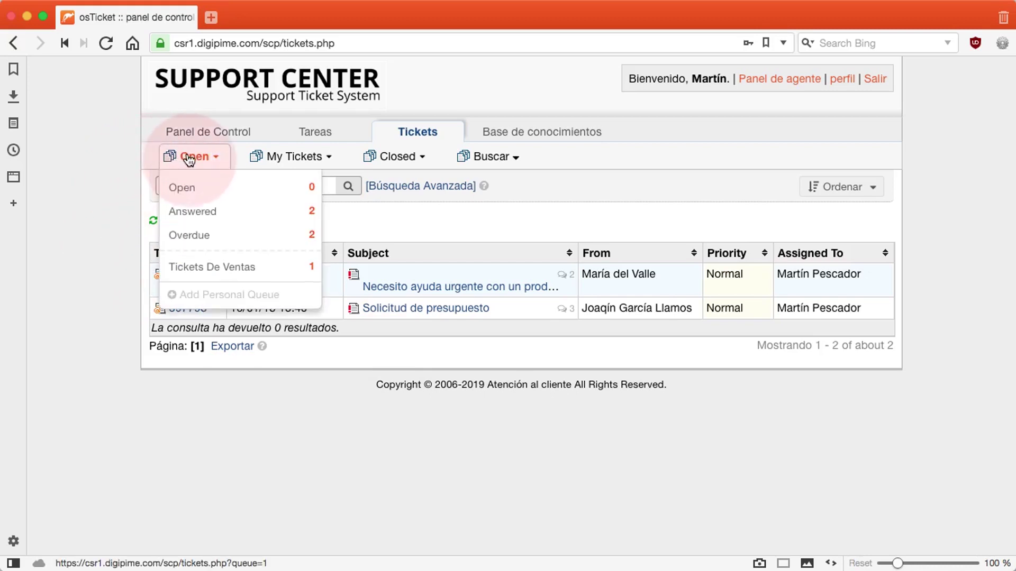
{"action": "left_click", "coordinate": [226, 268]}
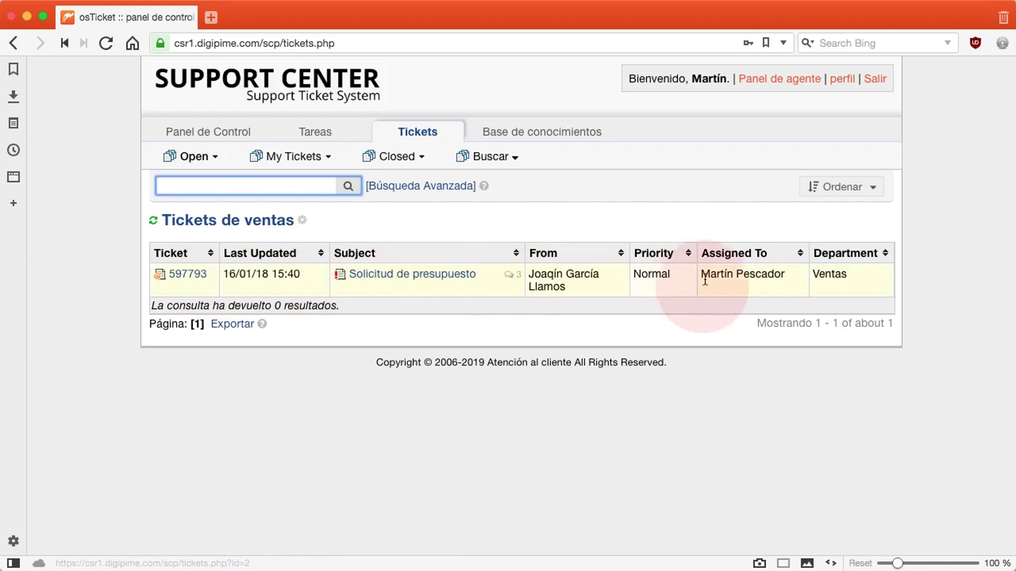
{"action": "left_click", "coordinate": [830, 256]}
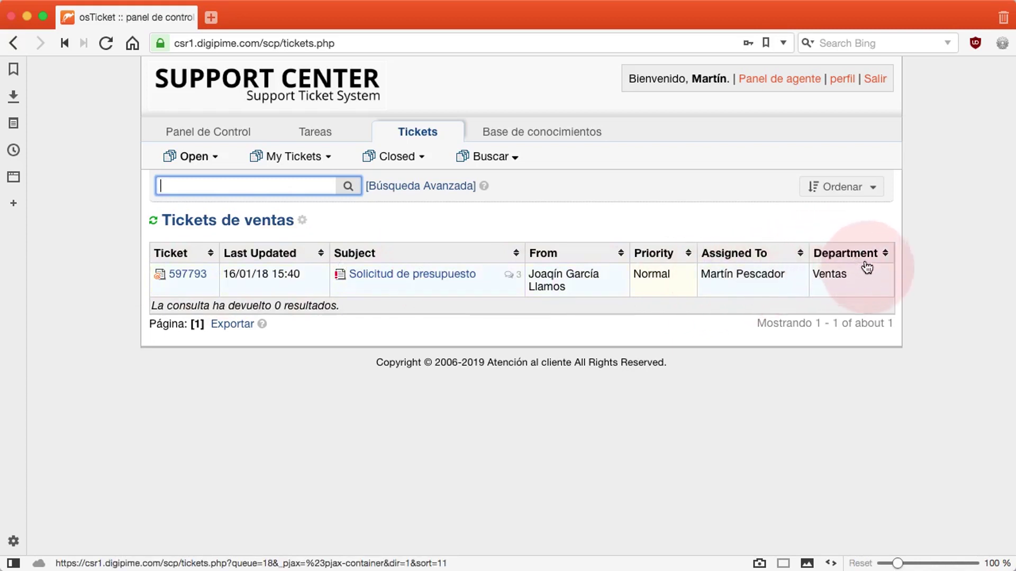
{"action": "double_click", "coordinate": [839, 273]}
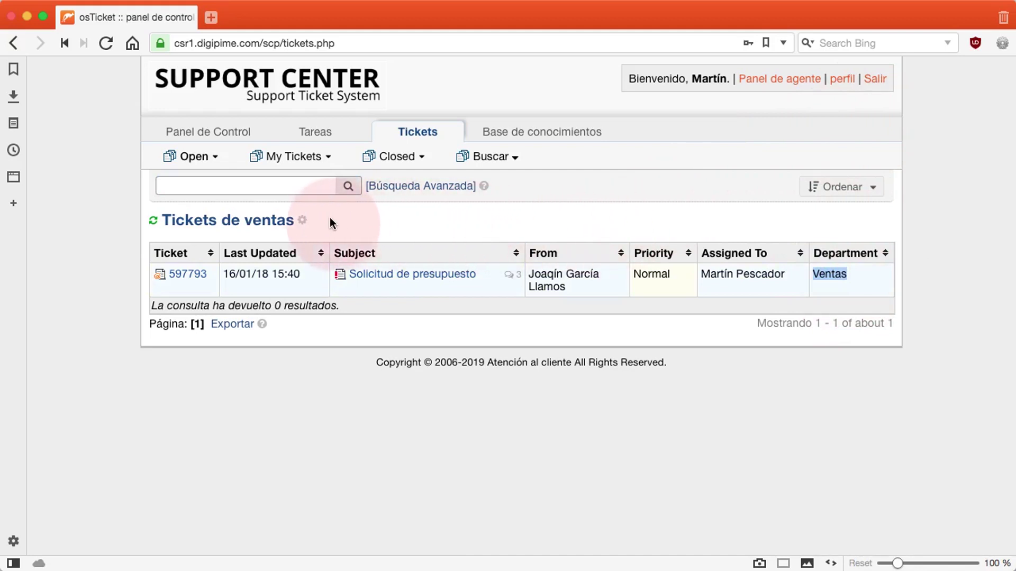
Delete the Tickets de ventas queue and confirm the deletion.
{"action": "left_click", "coordinate": [304, 223]}
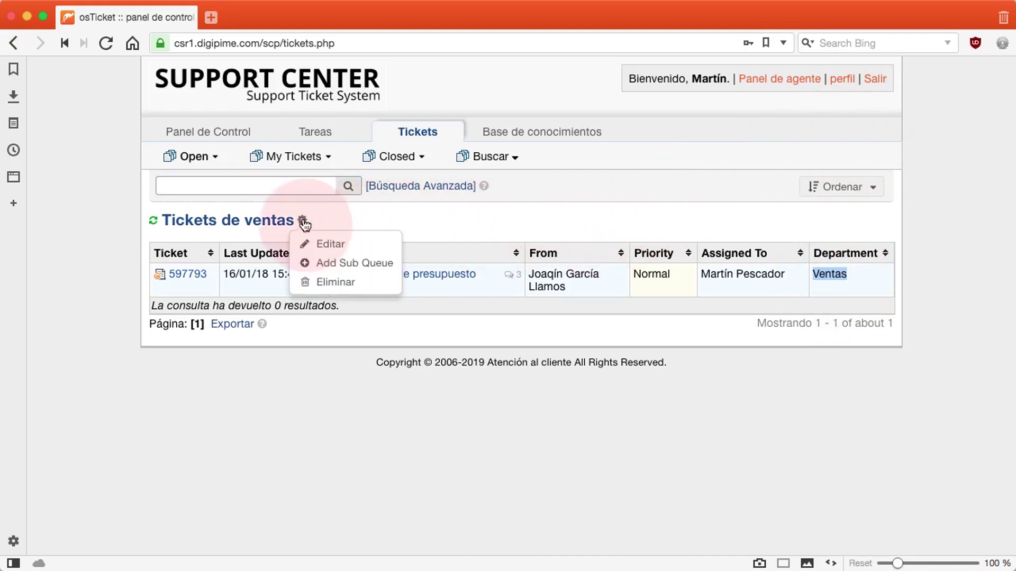
{"action": "left_click", "coordinate": [329, 281]}
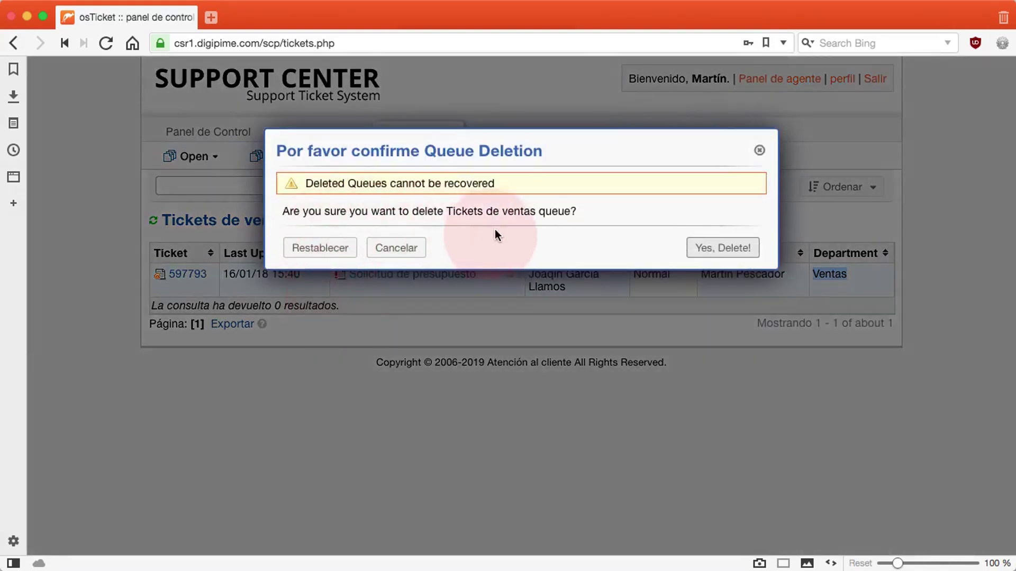
{"action": "left_click", "coordinate": [717, 249]}
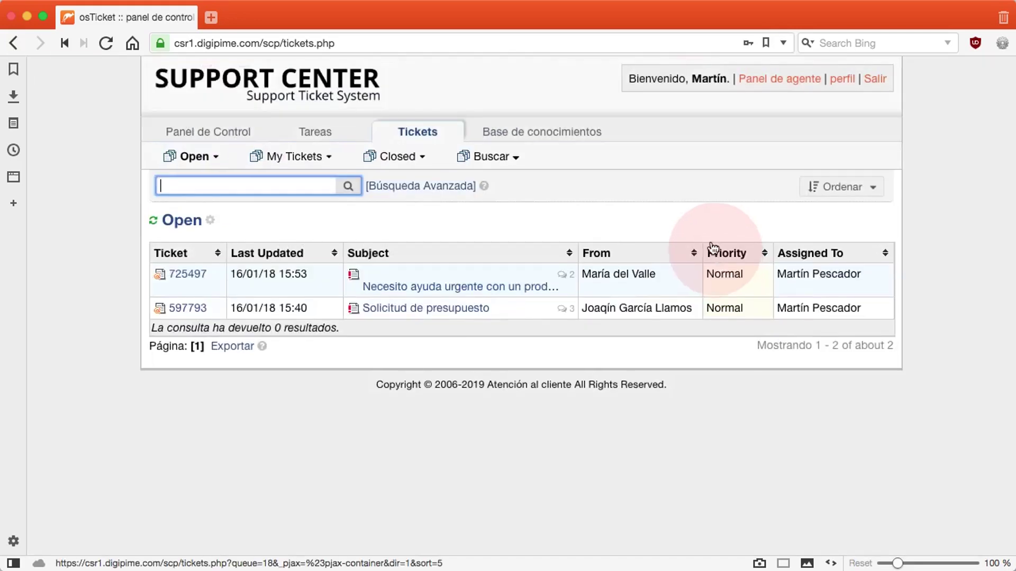
Log out of the agent account.
{"action": "left_click", "coordinate": [876, 80]}
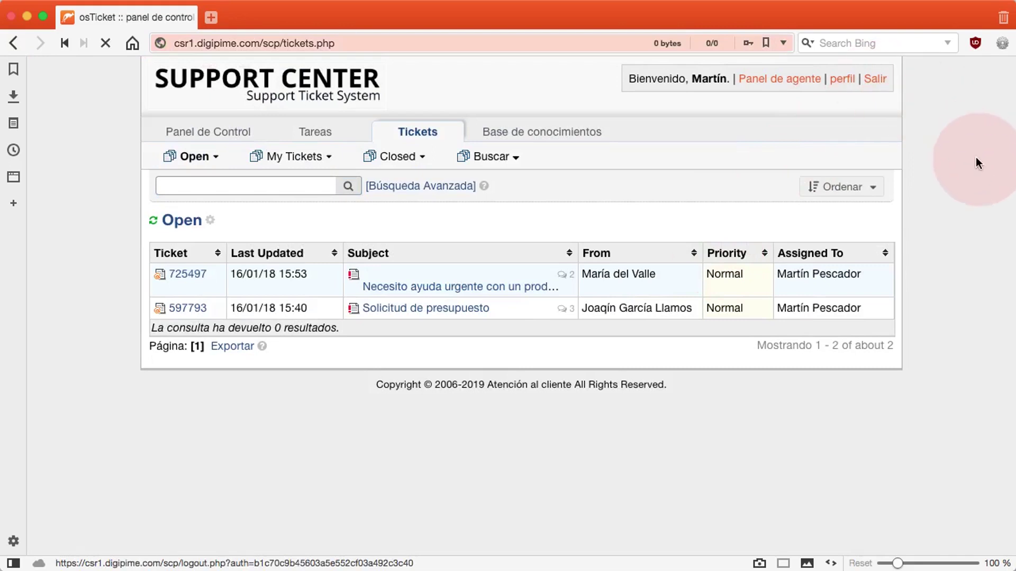